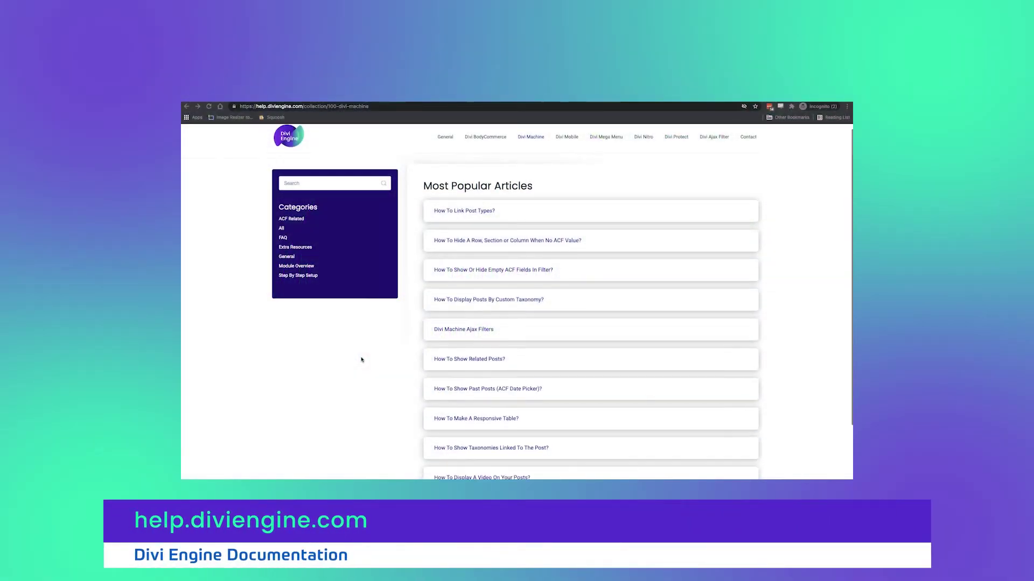
Browse the Step By Step Setup articles in the Divi Engine Documentation sidebar
scroll(362, 360, down, 2)
scroll(361, 359, up, 2)
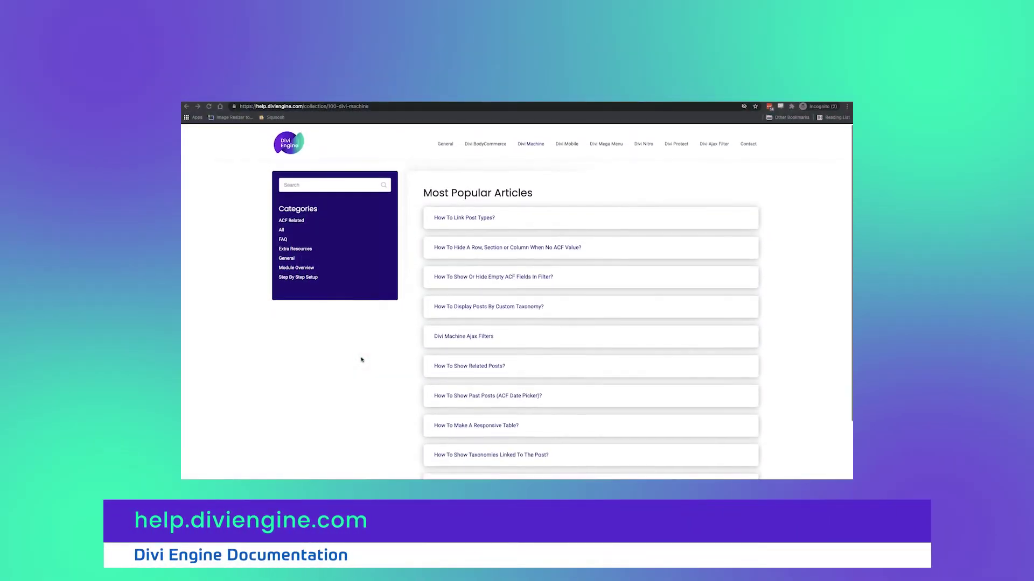
scroll(360, 358, down, 3)
click(310, 277)
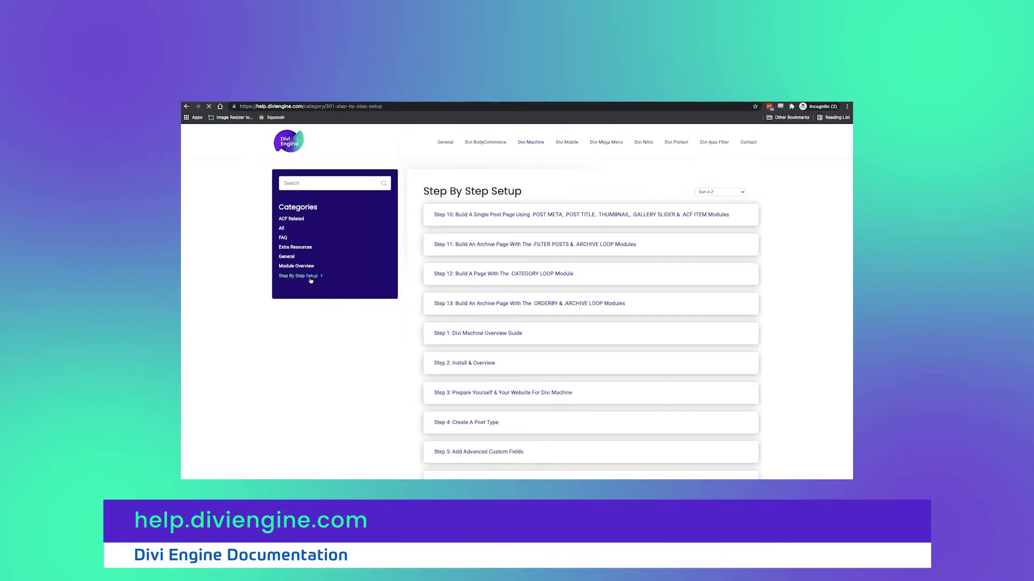
scroll(342, 348, down, 1)
scroll(342, 349, down, 3)
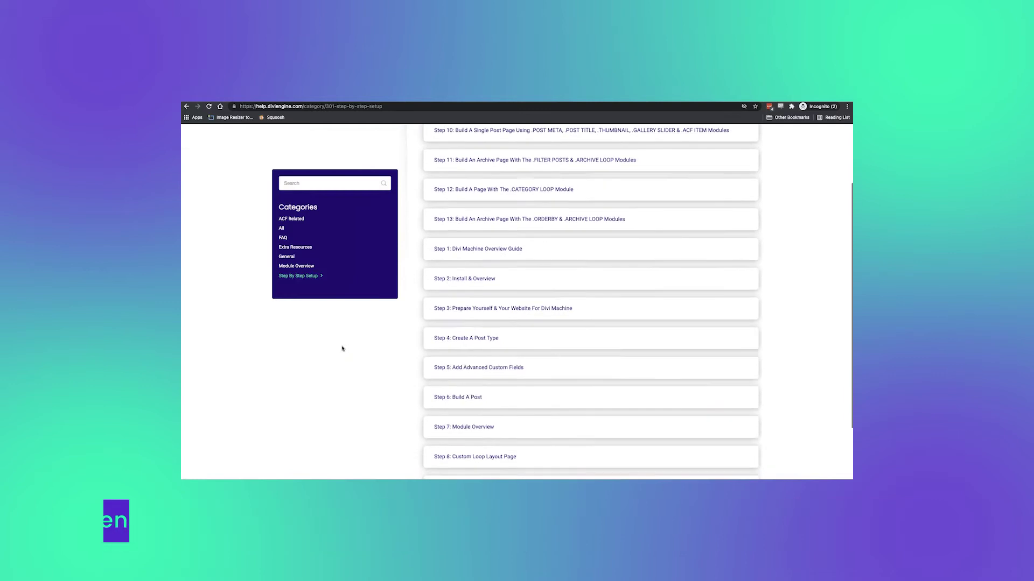
scroll(342, 348, up, 4)
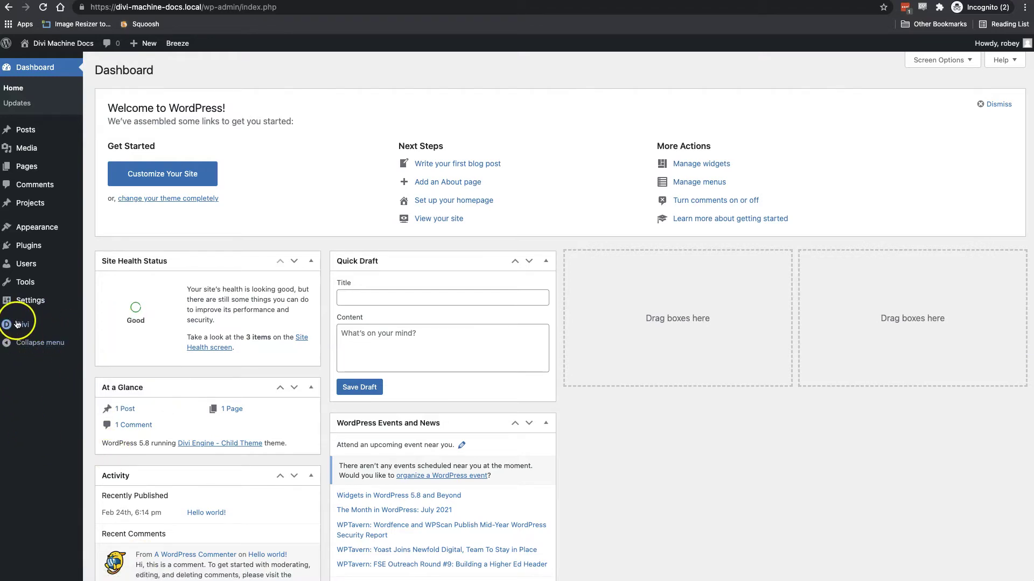
Set Static CSS File Generation to Disabled under Divi Theme Options > Builder > Advanced and save
click(117, 325)
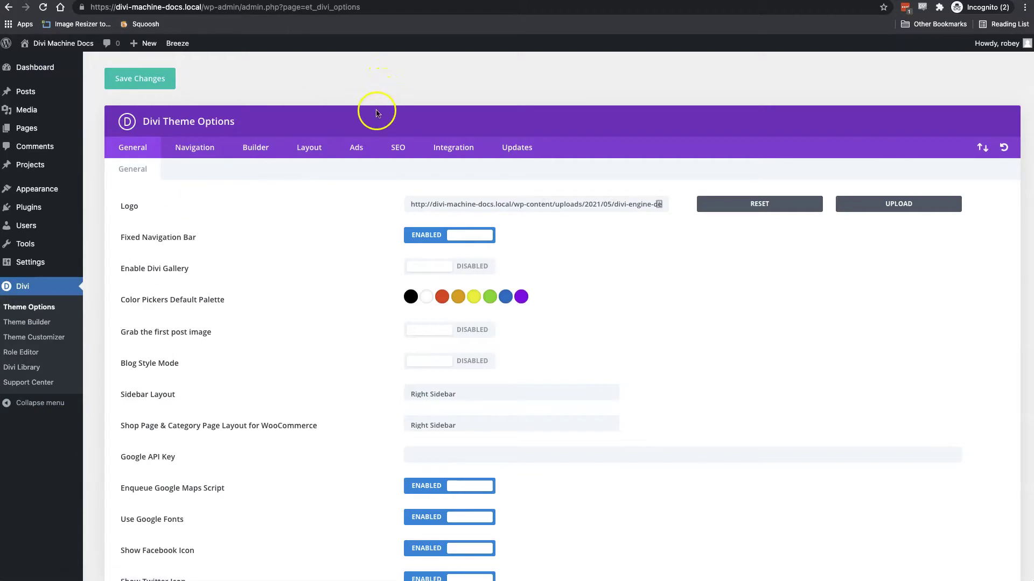
click(251, 152)
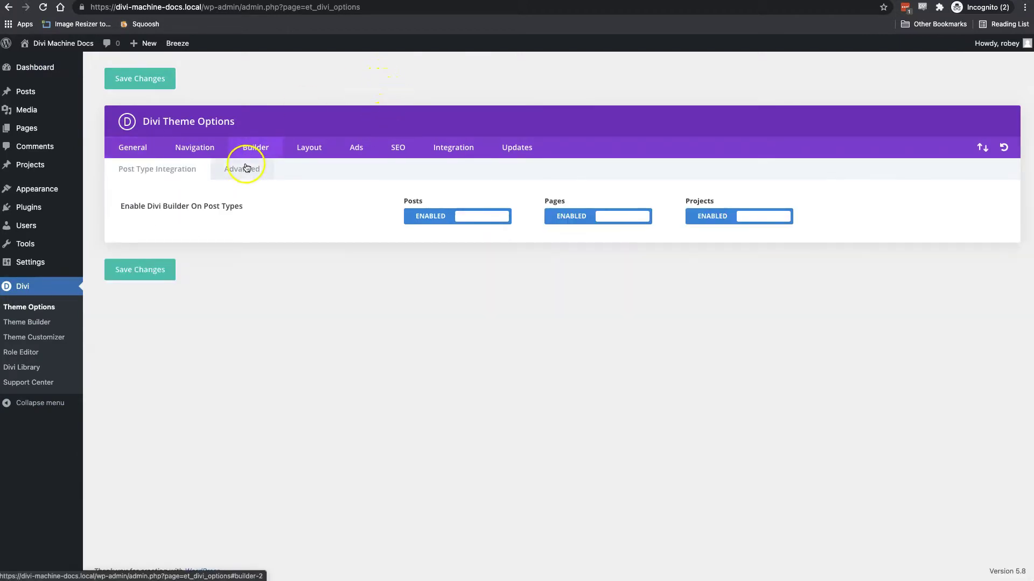
click(246, 168)
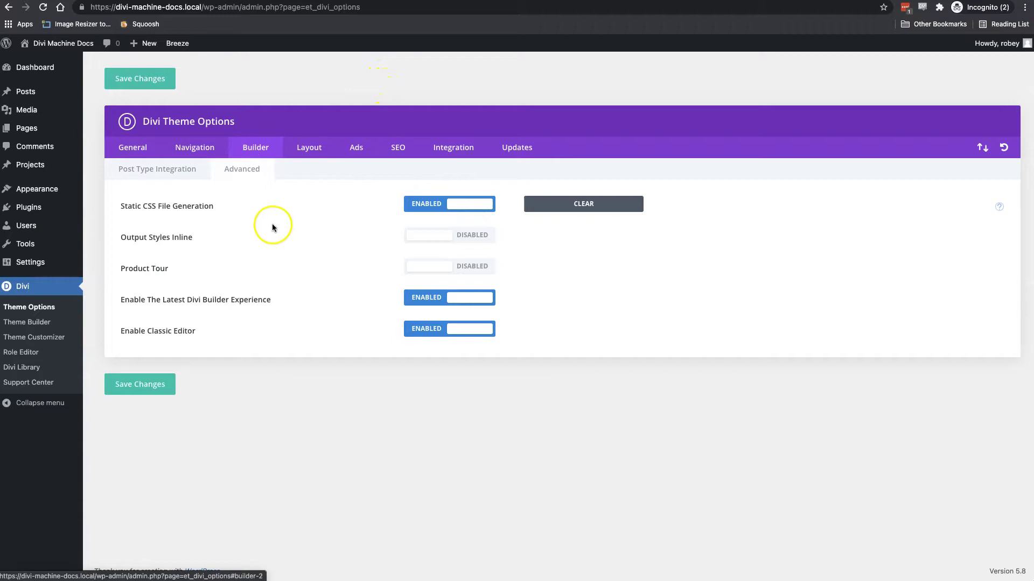
click(469, 204)
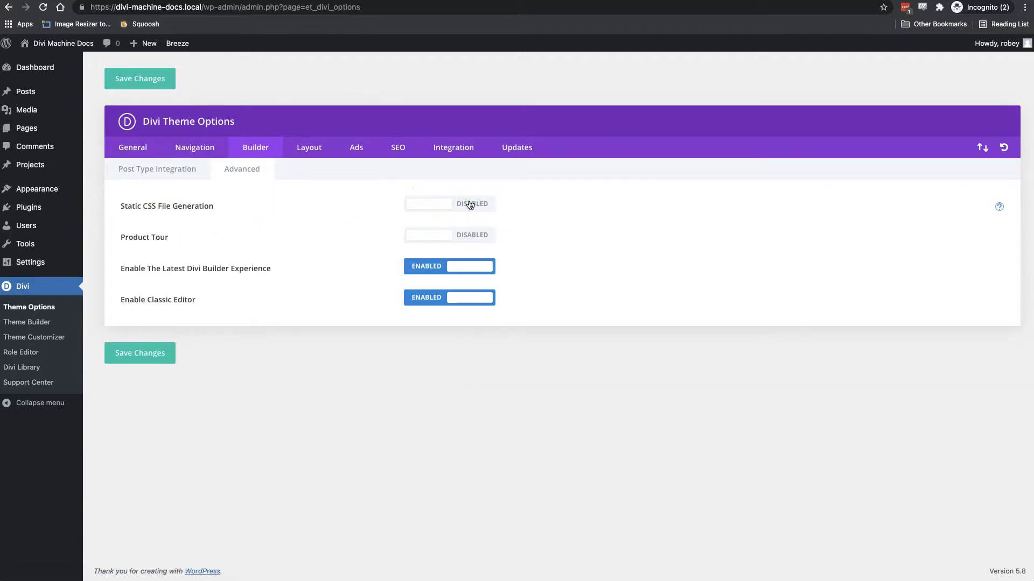
click(155, 353)
mouse_move(46, 229)
mouse_move(36, 212)
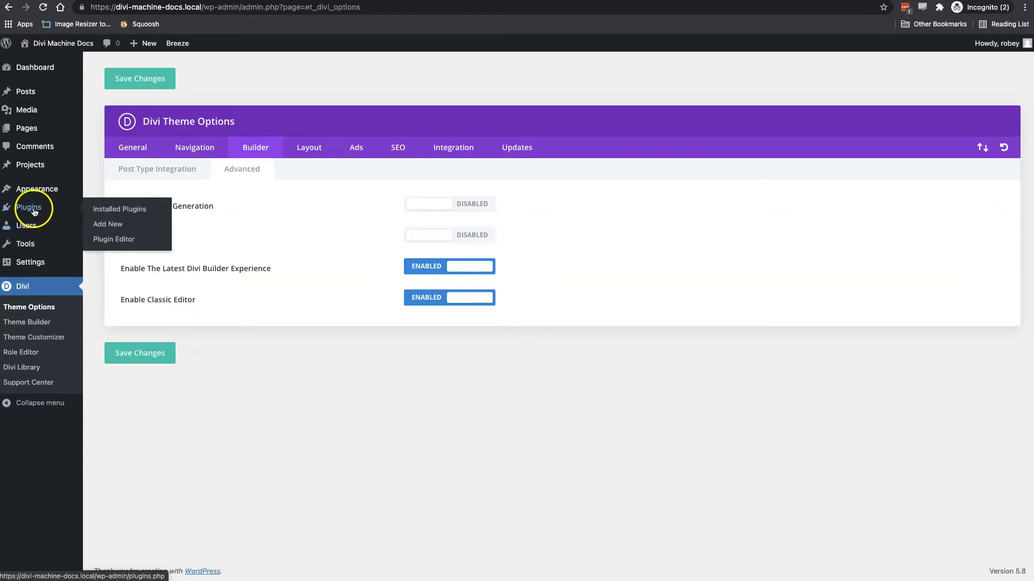
Deactivate Breeze from the Installed Plugins list
click(138, 210)
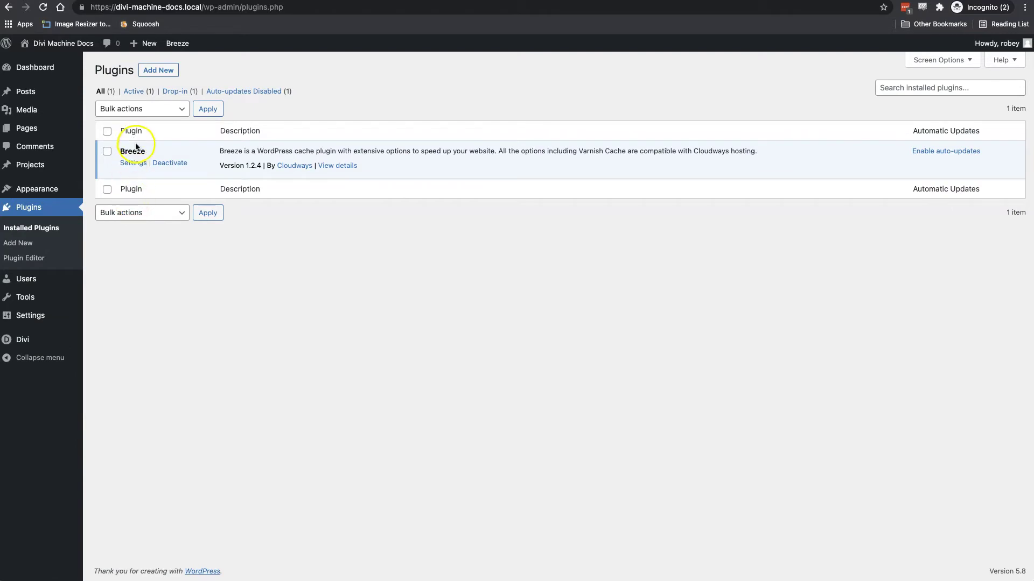
click(168, 164)
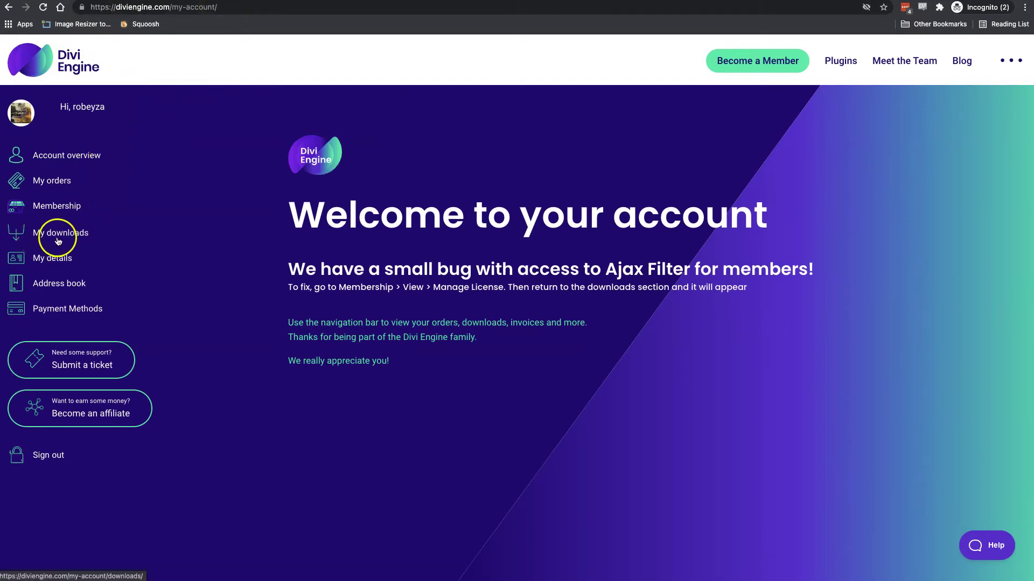
Download divi-machine.3.5.3.zip from the account's My downloads page
click(59, 237)
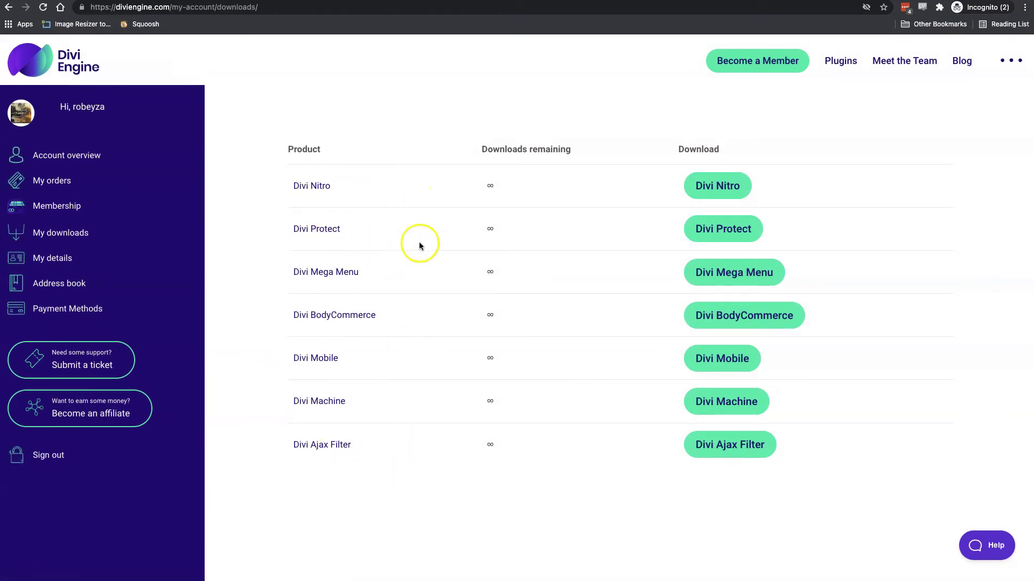
click(713, 407)
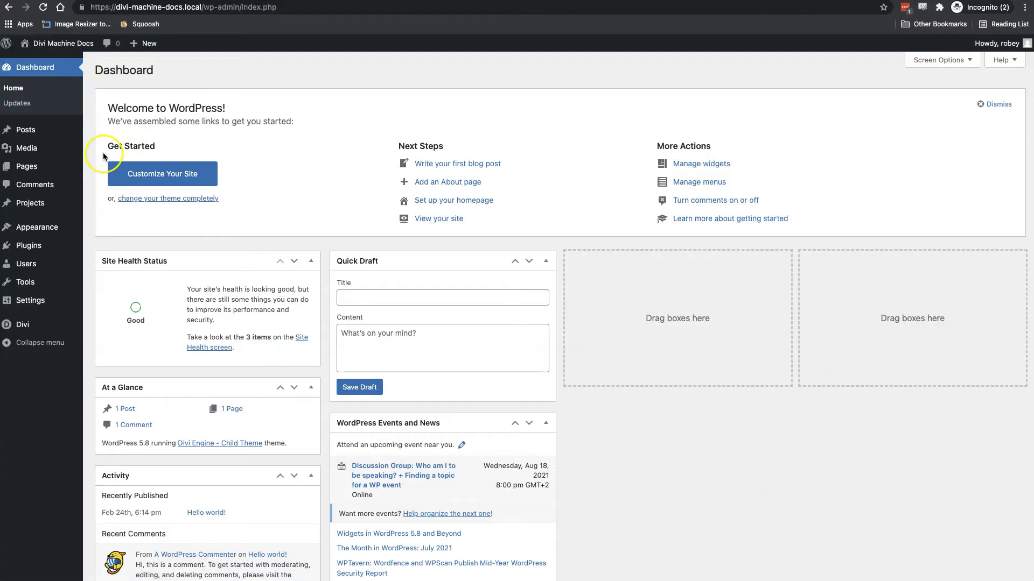
Go to Plugins > Add New in the admin sidebar
mouse_move(28, 246)
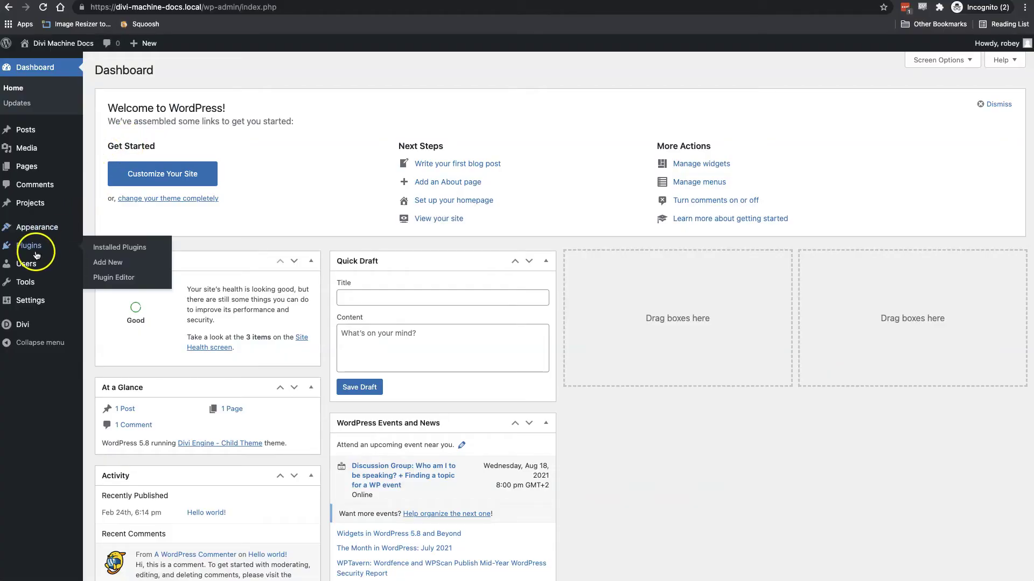
click(114, 263)
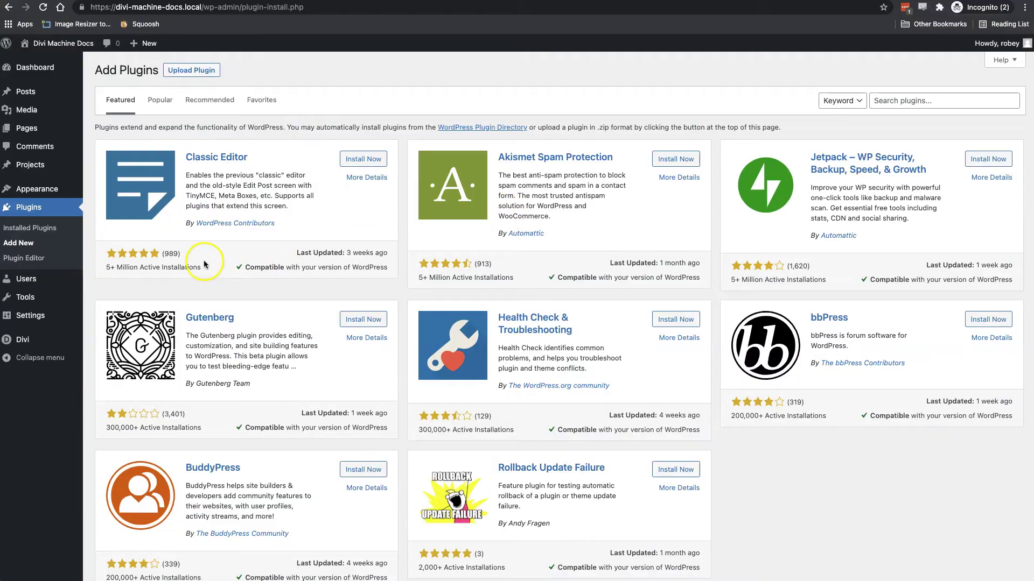
Upload divi-machine.3.5.2.zip, install it, and activate Divi Machine 3.5.2
click(194, 74)
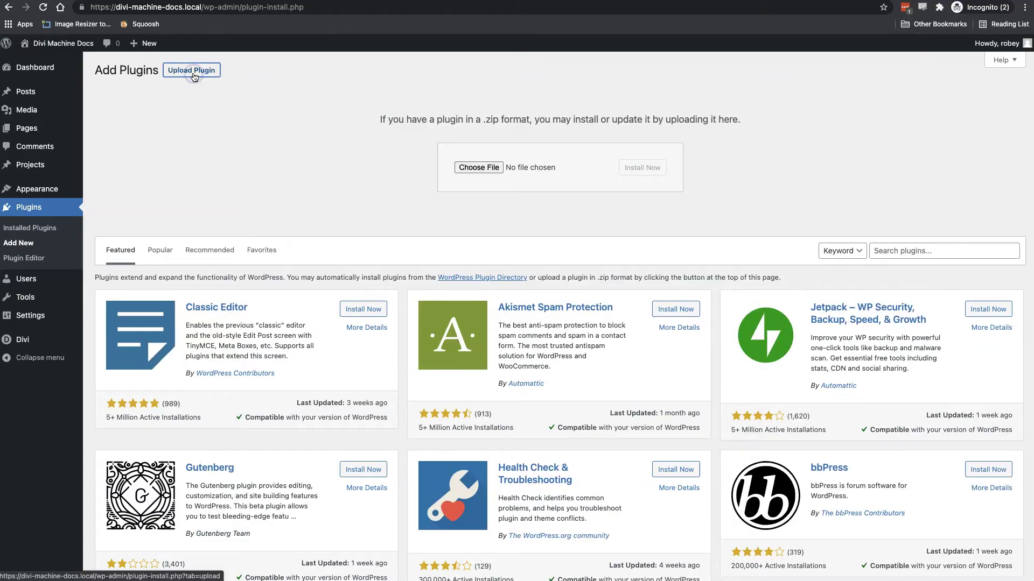
click(489, 170)
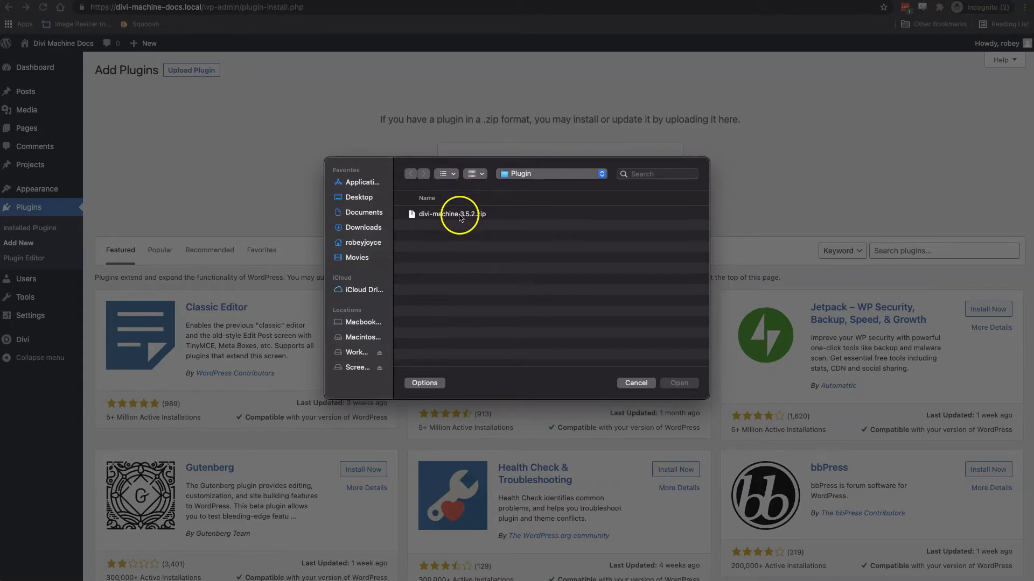
click(460, 218)
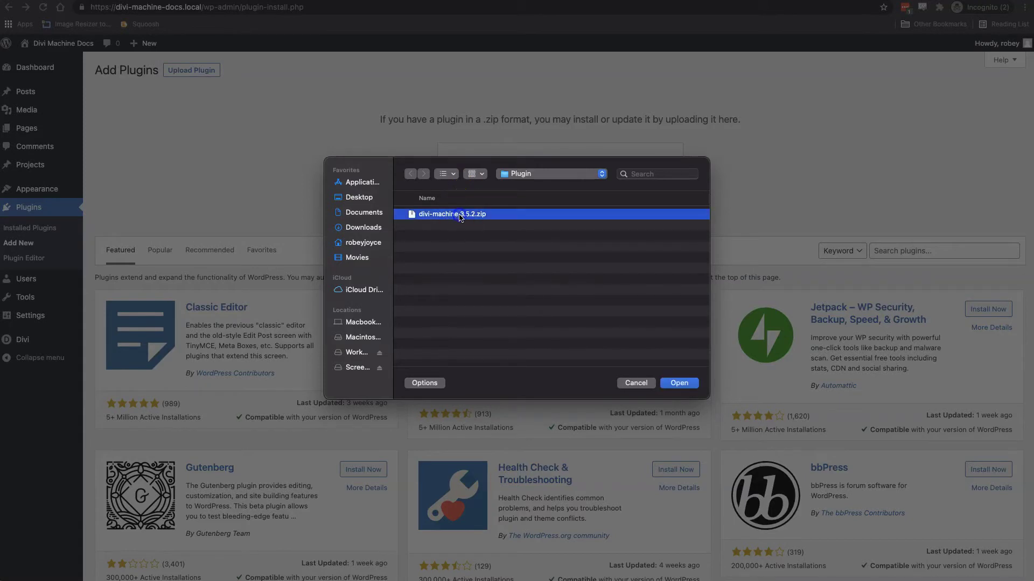
click(680, 384)
click(642, 168)
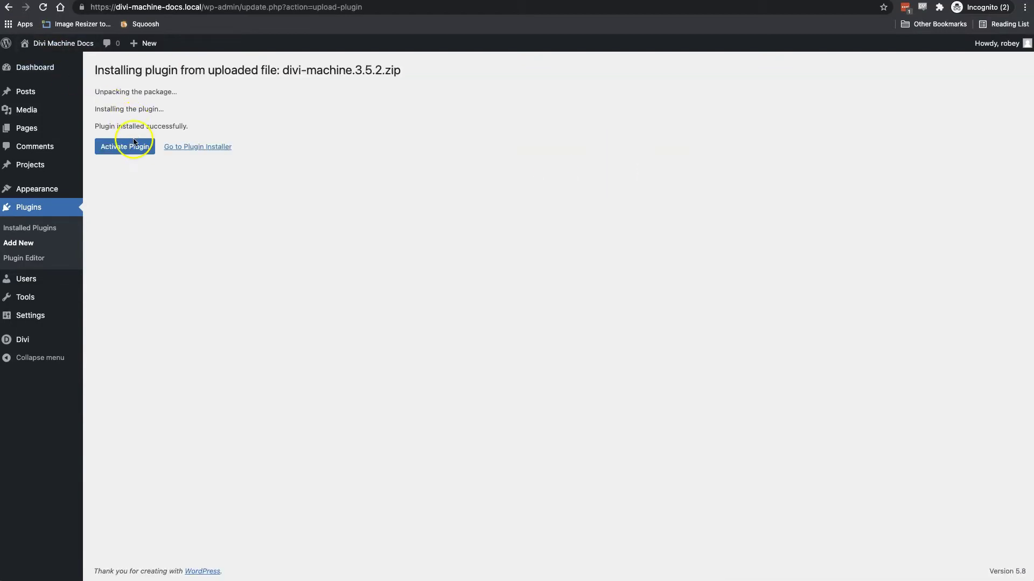
click(127, 147)
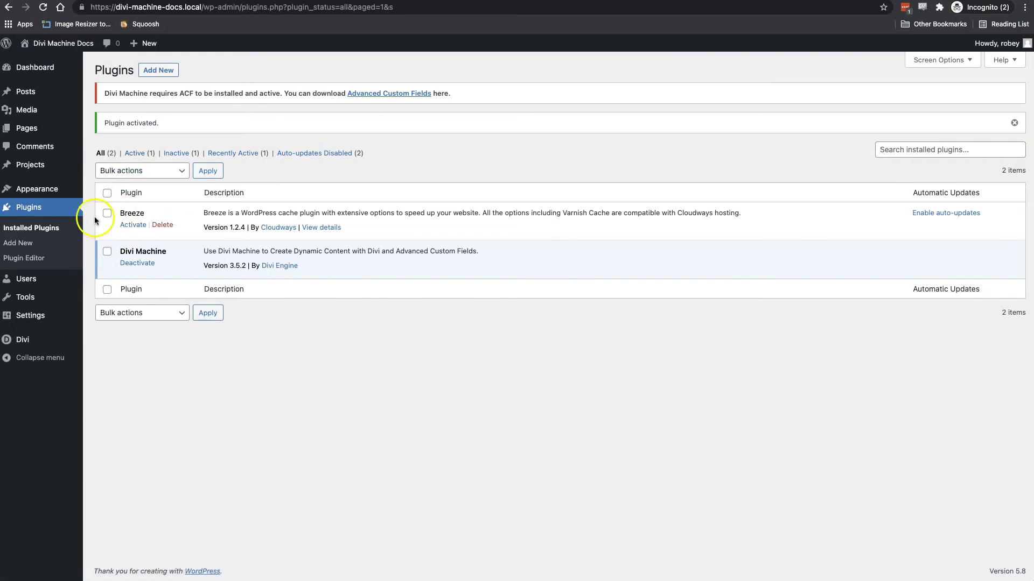
Search the plugin directory for 'advanced custom fields', then install and activate ACF 5.9.9
click(148, 72)
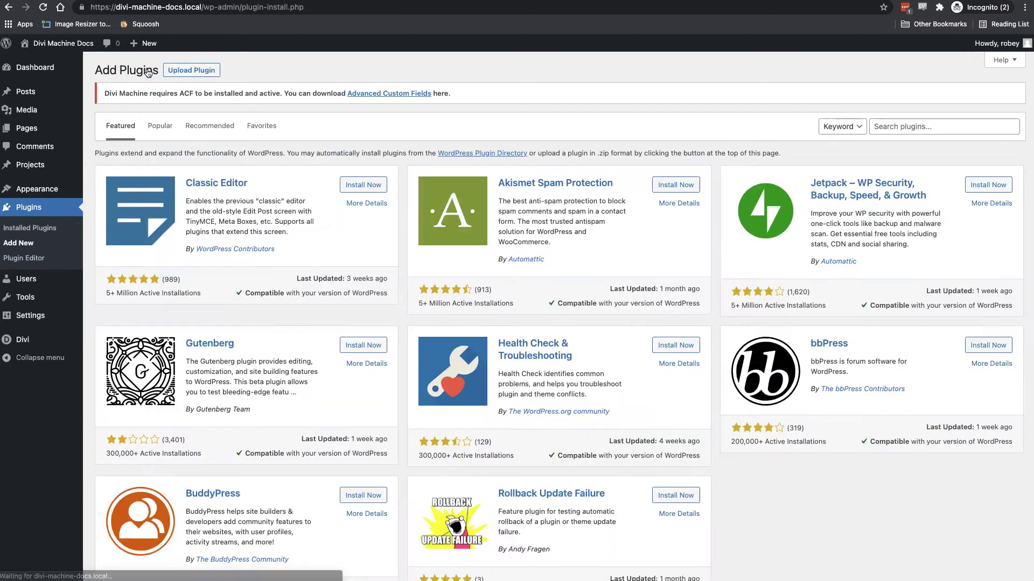
click(884, 126)
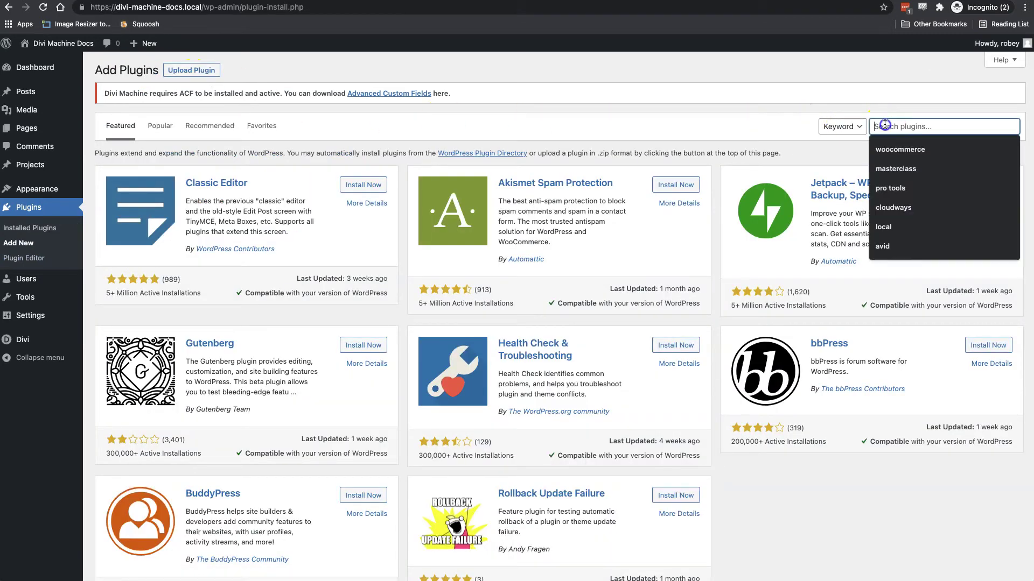
text(a)
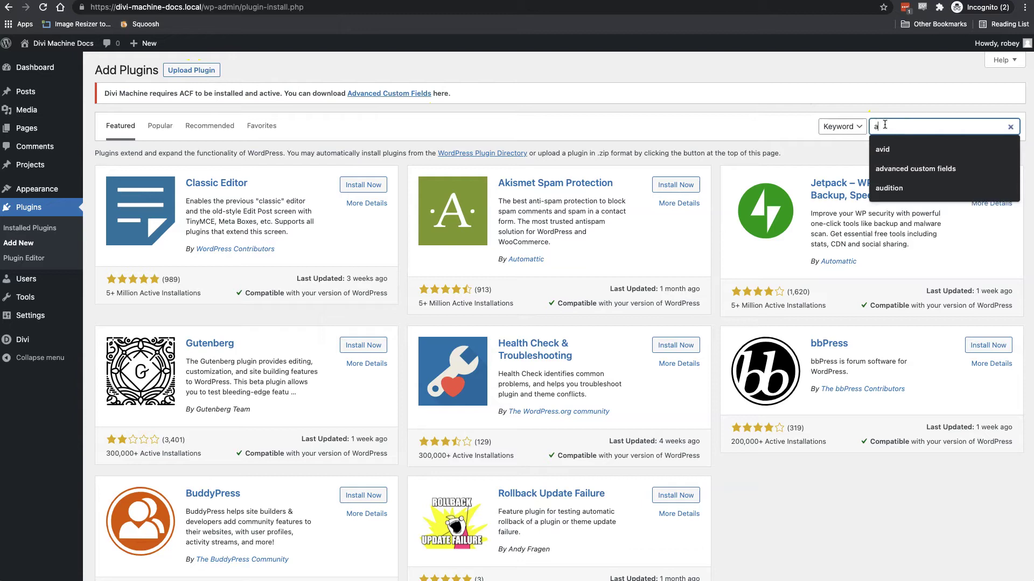
text(dvanced custom)
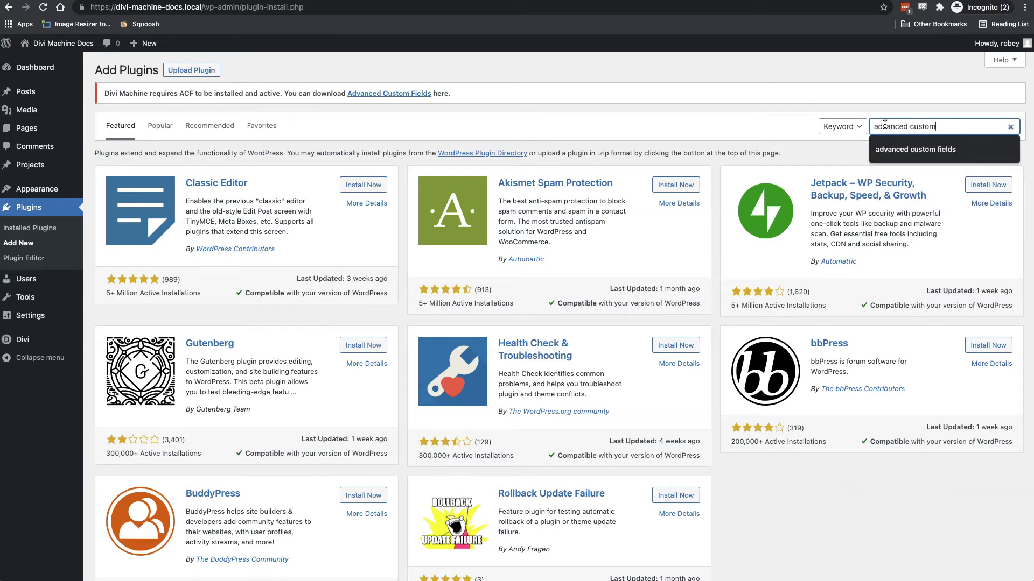
text( fields)
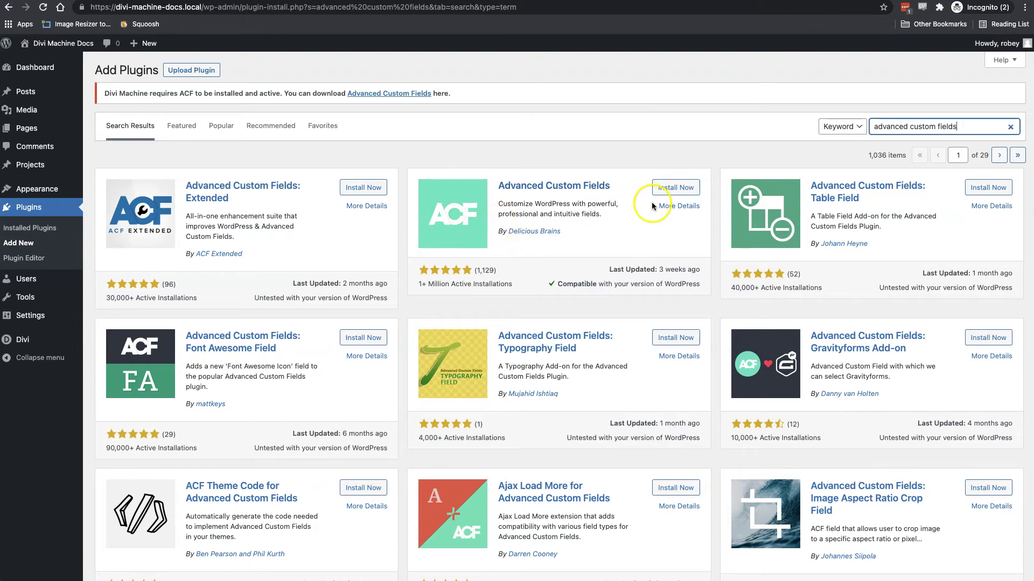
click(678, 186)
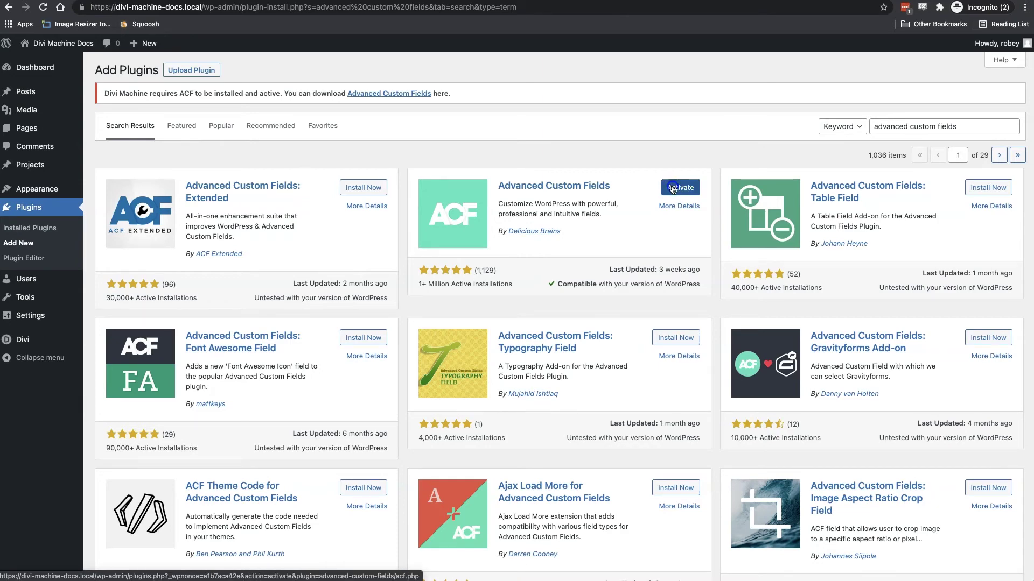
click(672, 189)
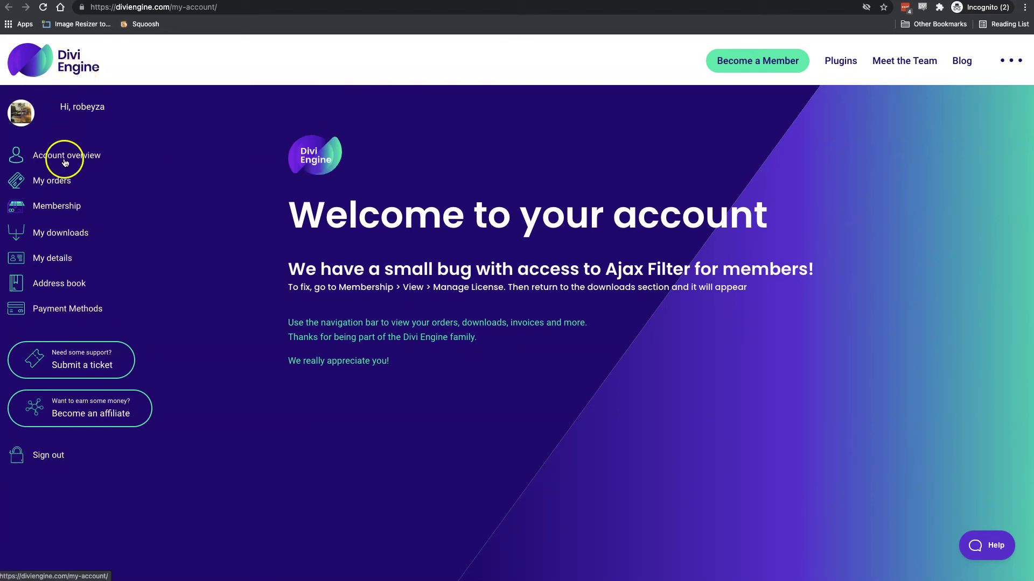
Open the membership order's license keys from My orders
click(51, 186)
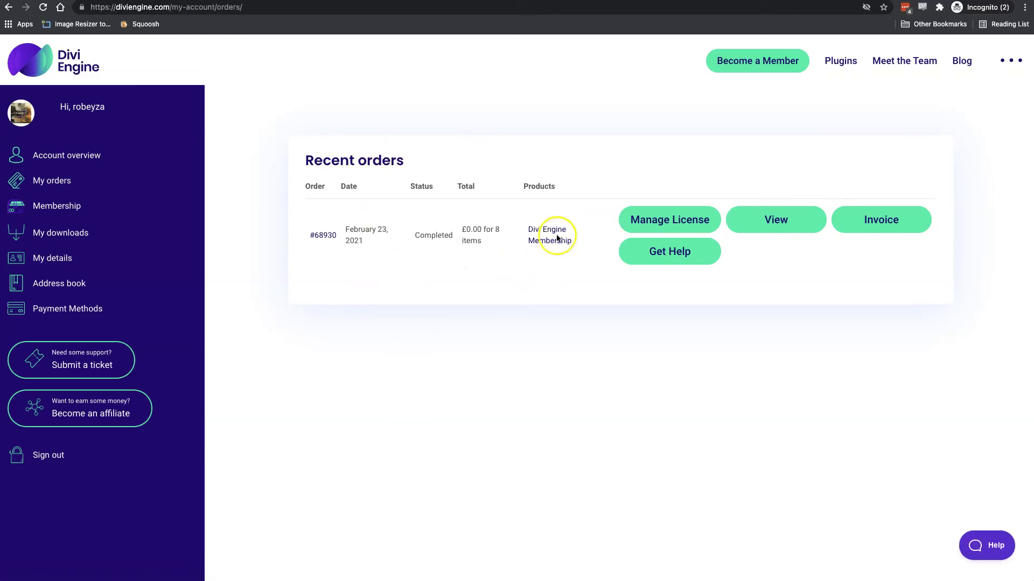
click(653, 220)
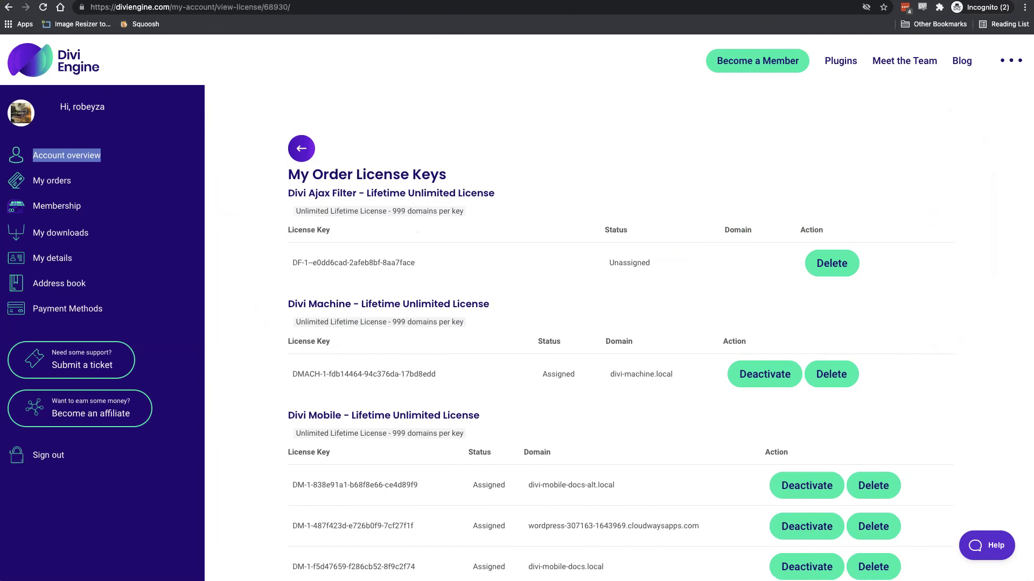
scroll(479, 256, down, 15)
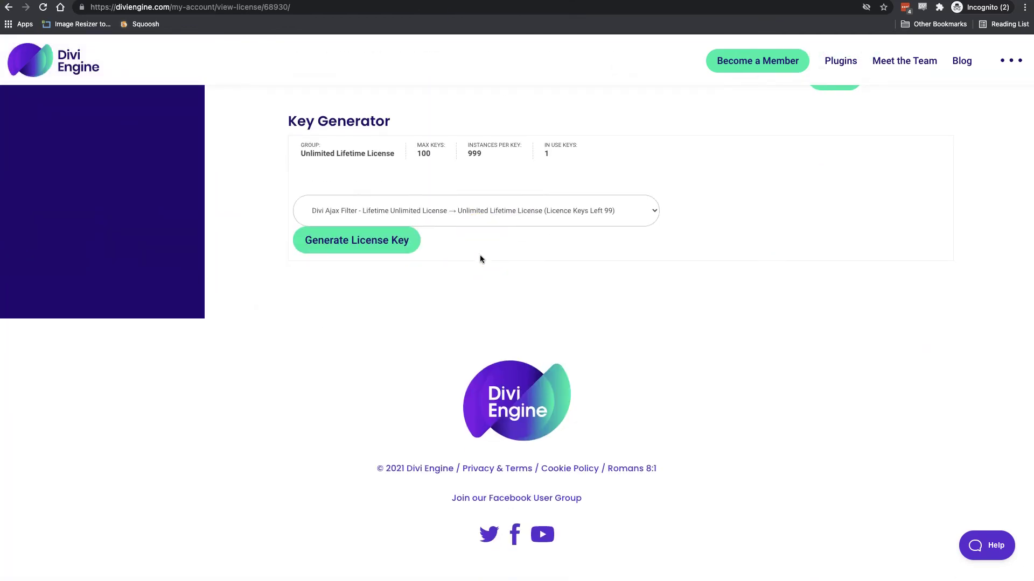
scroll(479, 254, up, 2)
scroll(480, 254, down, 2)
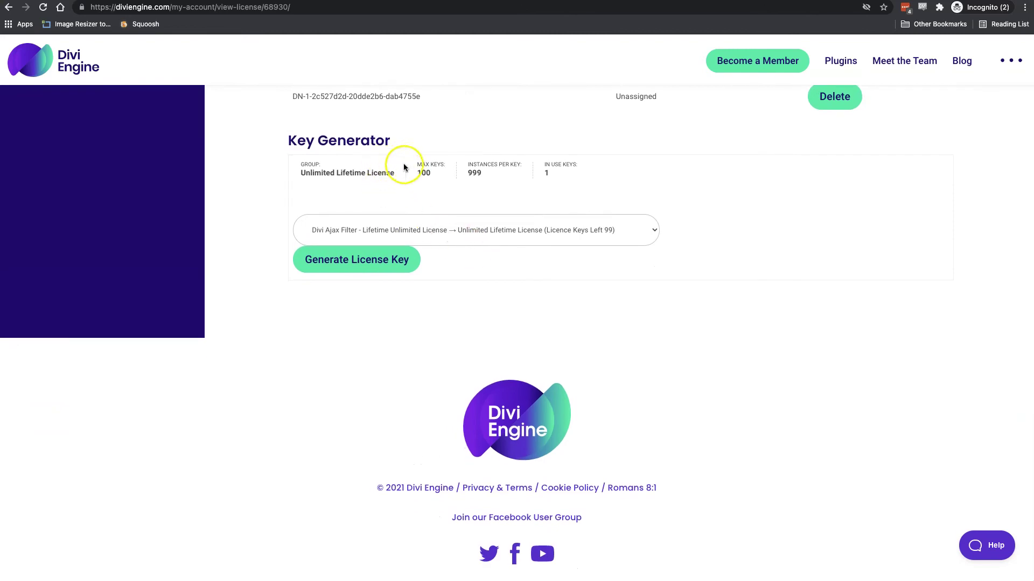
scroll(377, 200, down, 1)
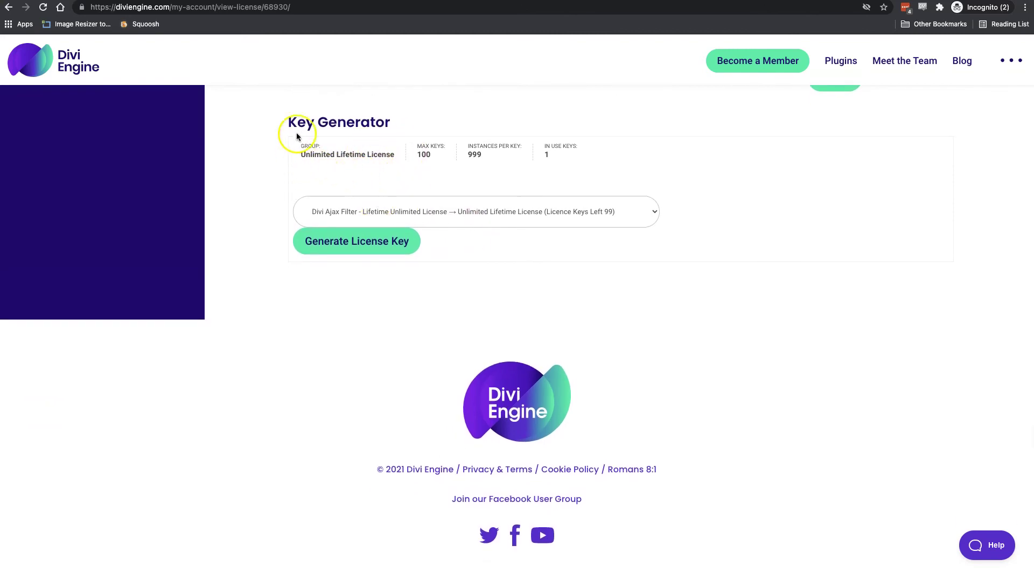
Choose Divi Machine in the Key Generator and generate a new license key
click(383, 215)
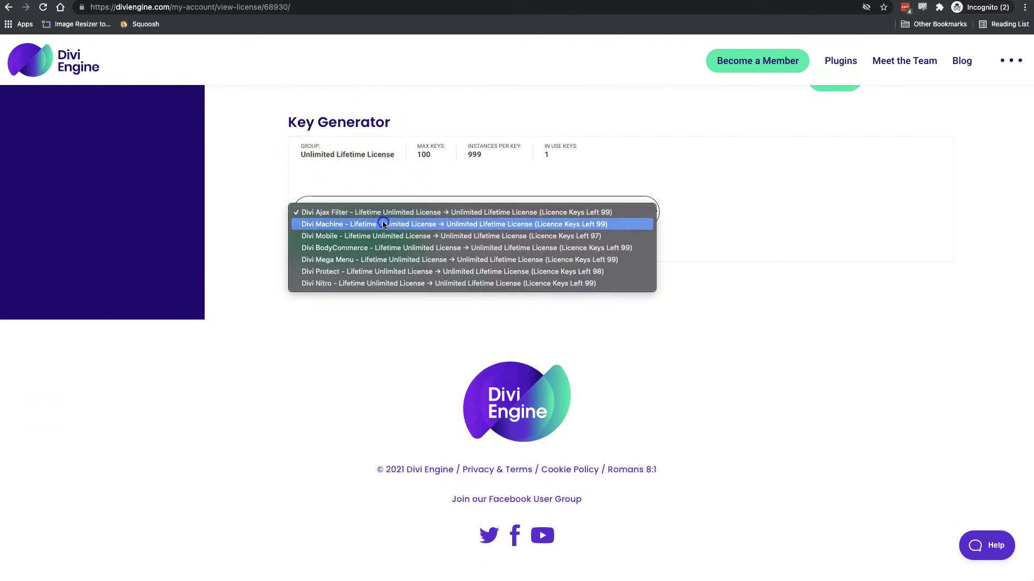
click(383, 224)
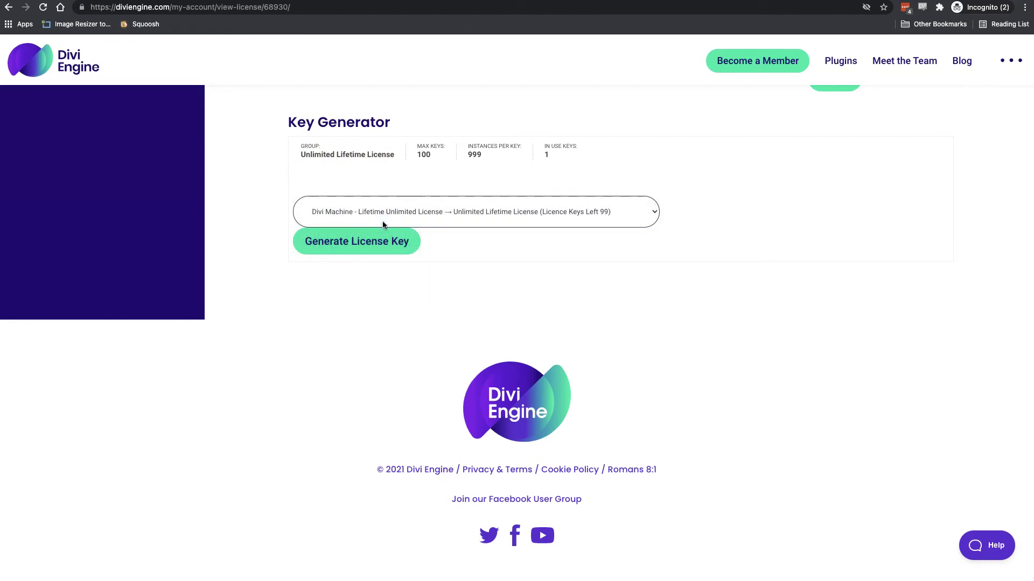
click(374, 252)
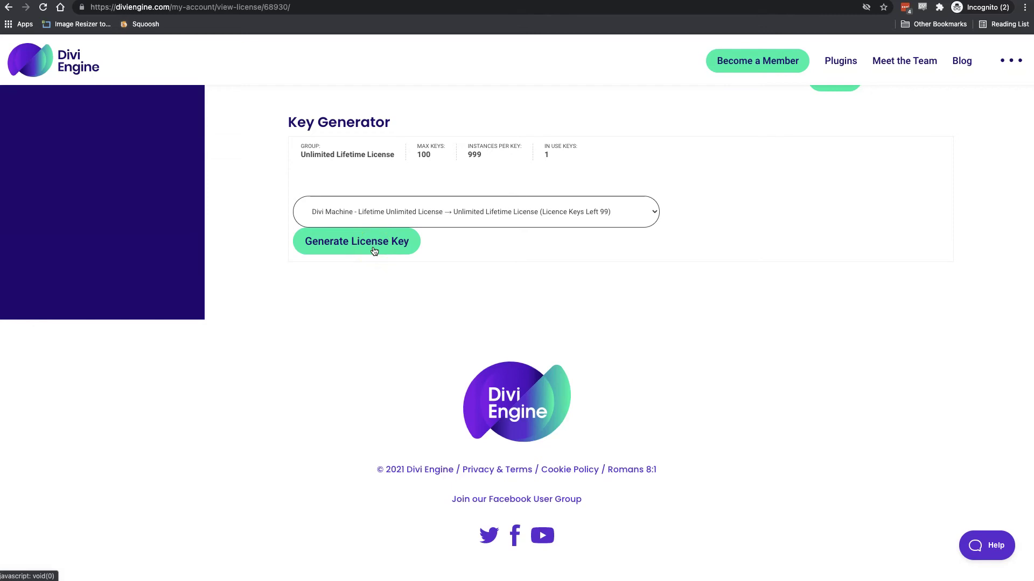
scroll(374, 251, up, 15)
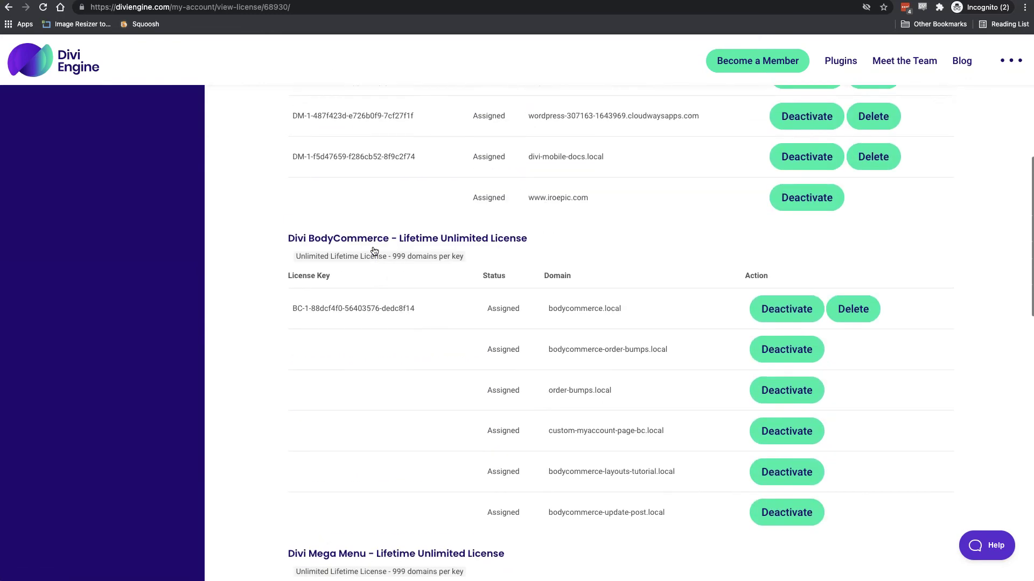
scroll(374, 251, up, 8)
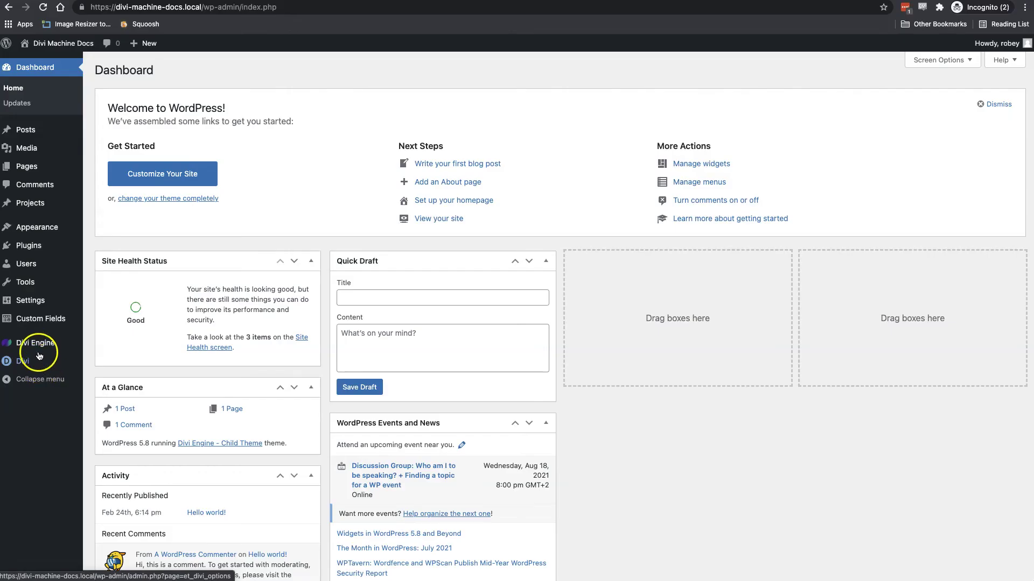
Fill Divi Machine's License Key field with the saved key and save to activate it
mouse_move(38, 351)
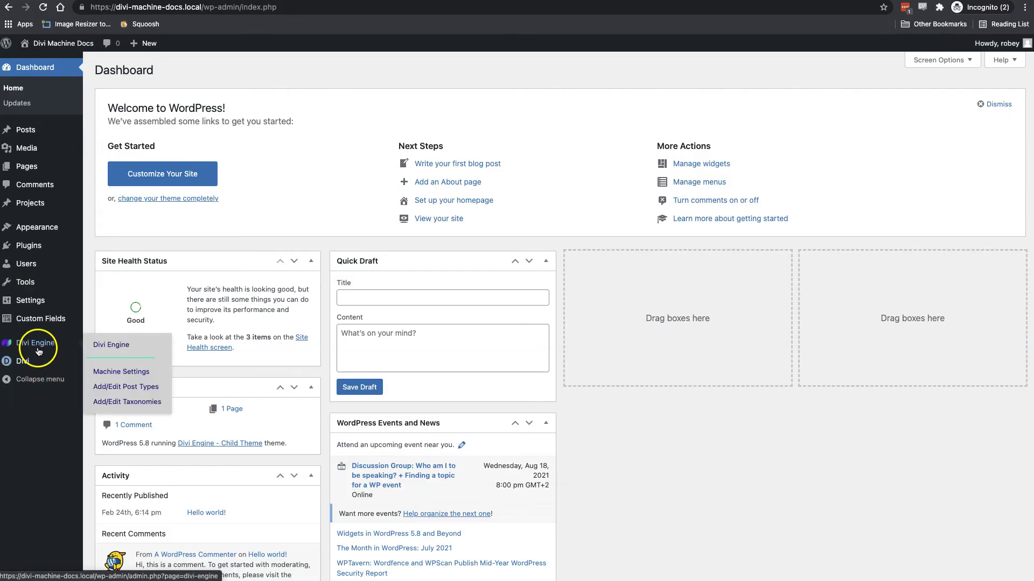
click(99, 347)
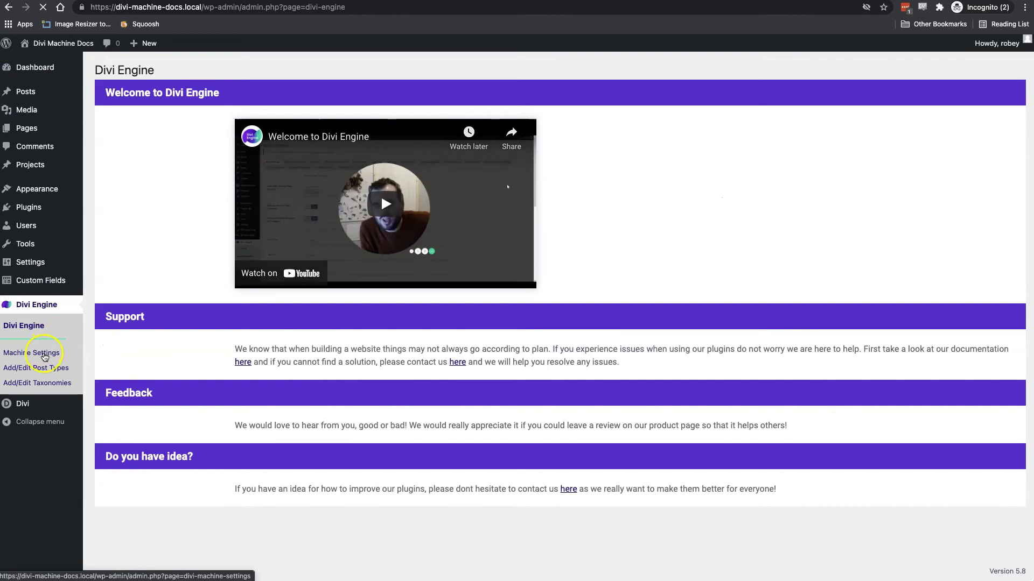
click(44, 354)
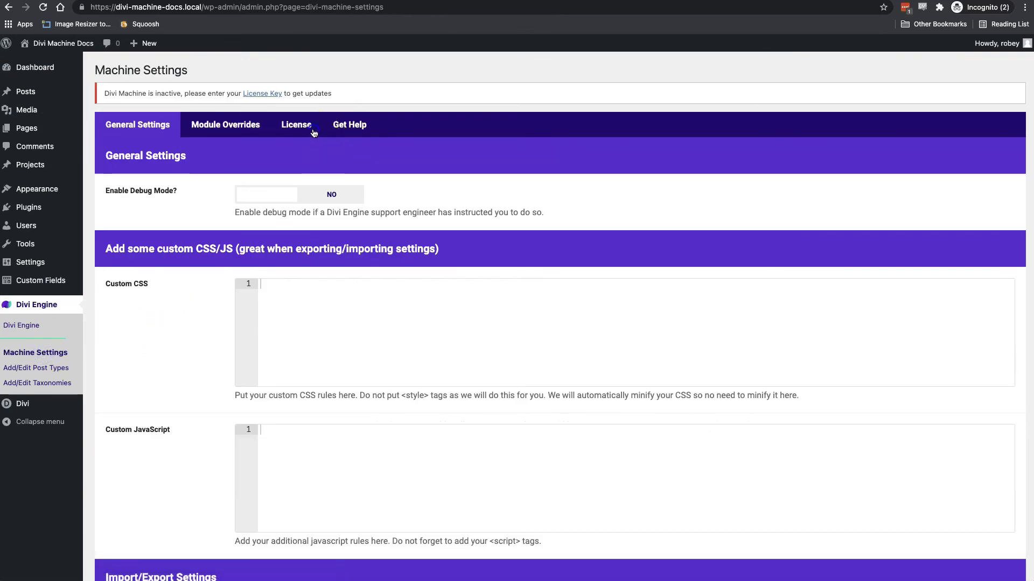
click(314, 133)
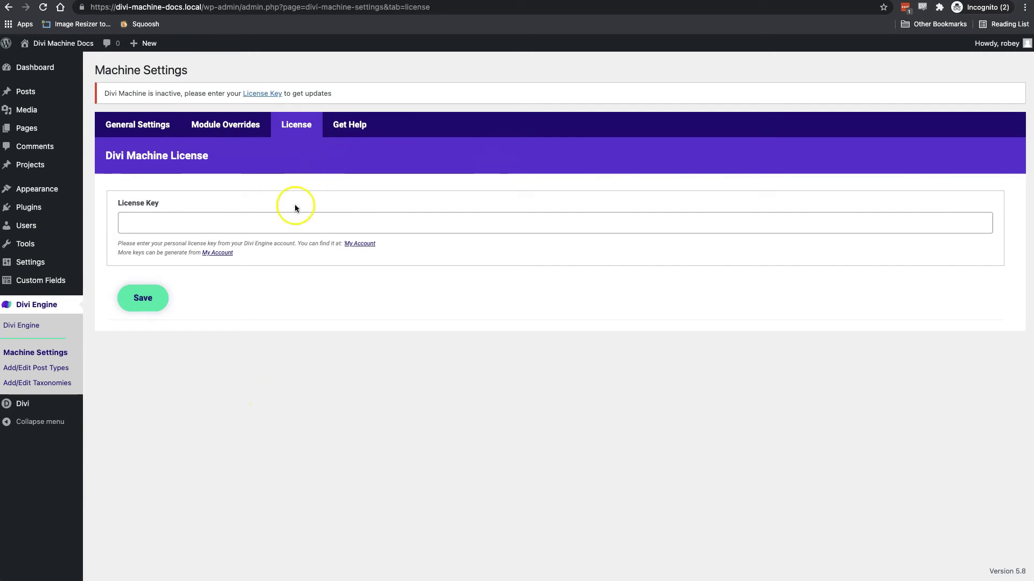
click(277, 225)
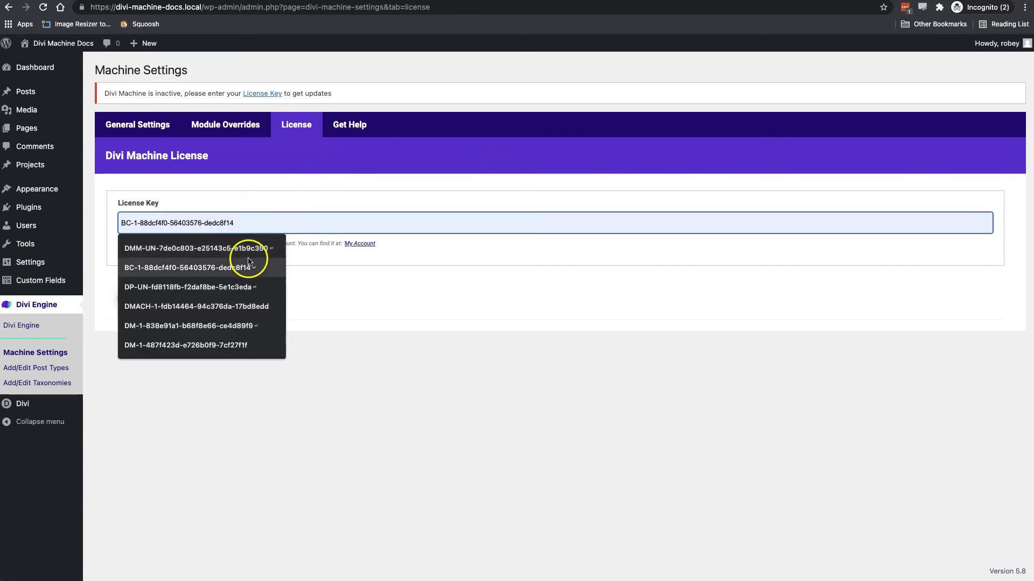
click(189, 325)
click(156, 300)
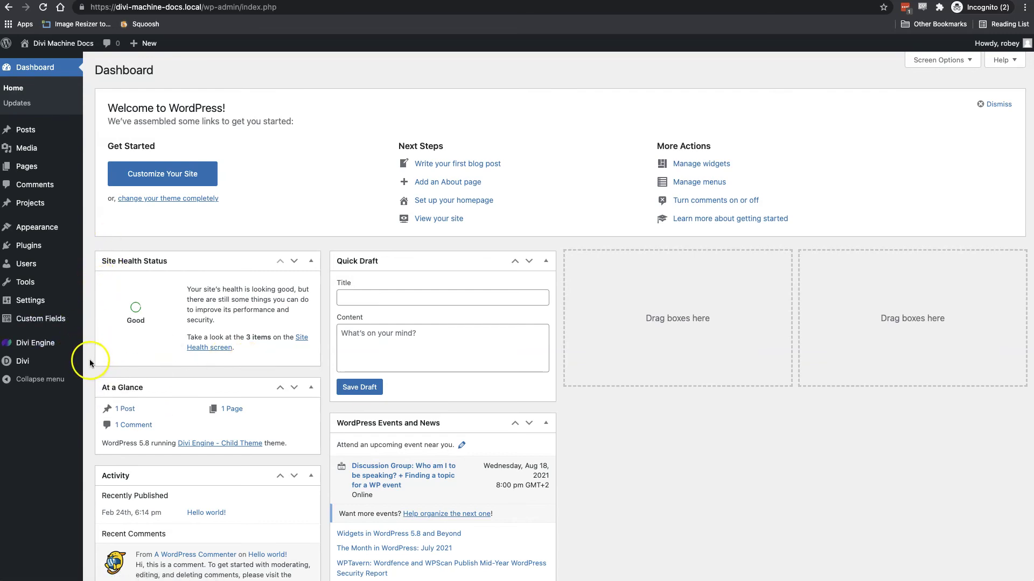
Open the Divi Engine welcome page from the sidebar
mouse_move(48, 343)
click(106, 349)
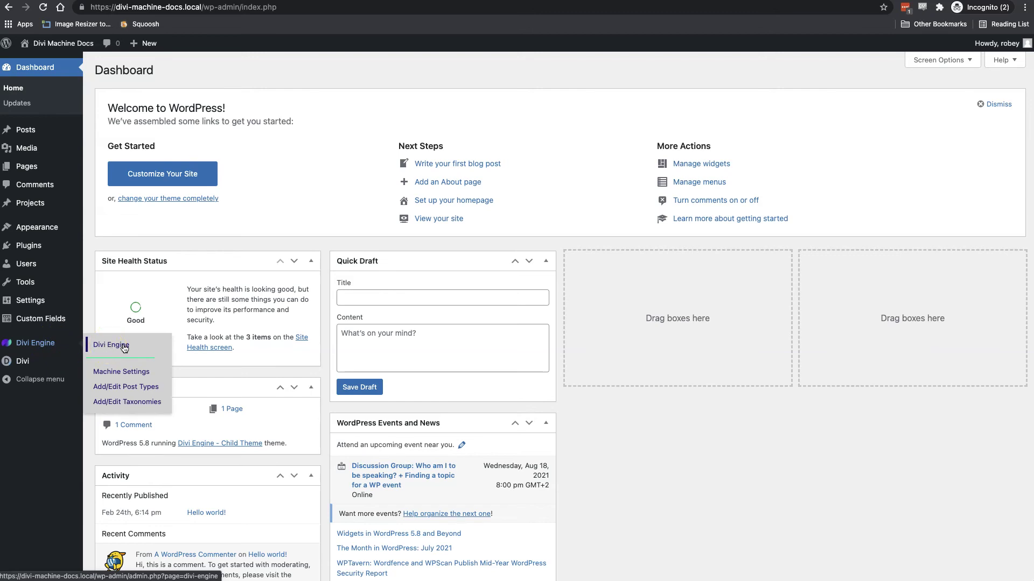
click(124, 348)
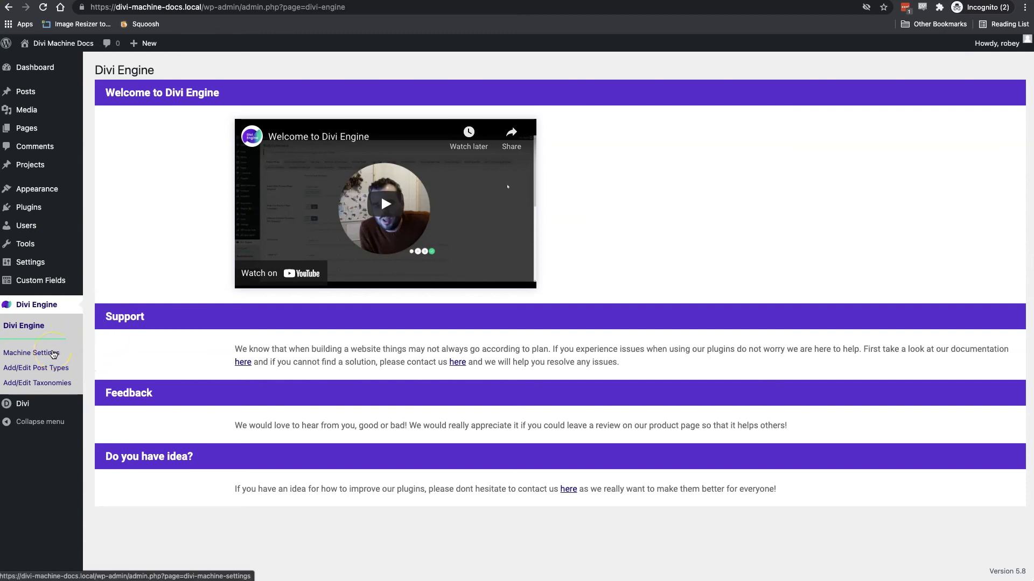
Scan the Machine Settings page, then open the empty Divi Machine Post Types list
click(53, 353)
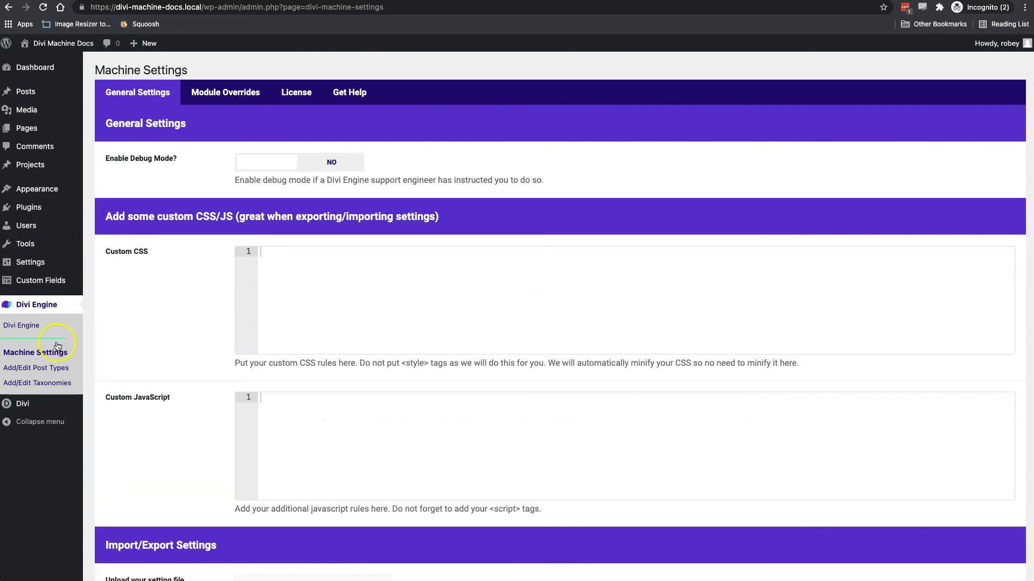
scroll(407, 403, down, 5)
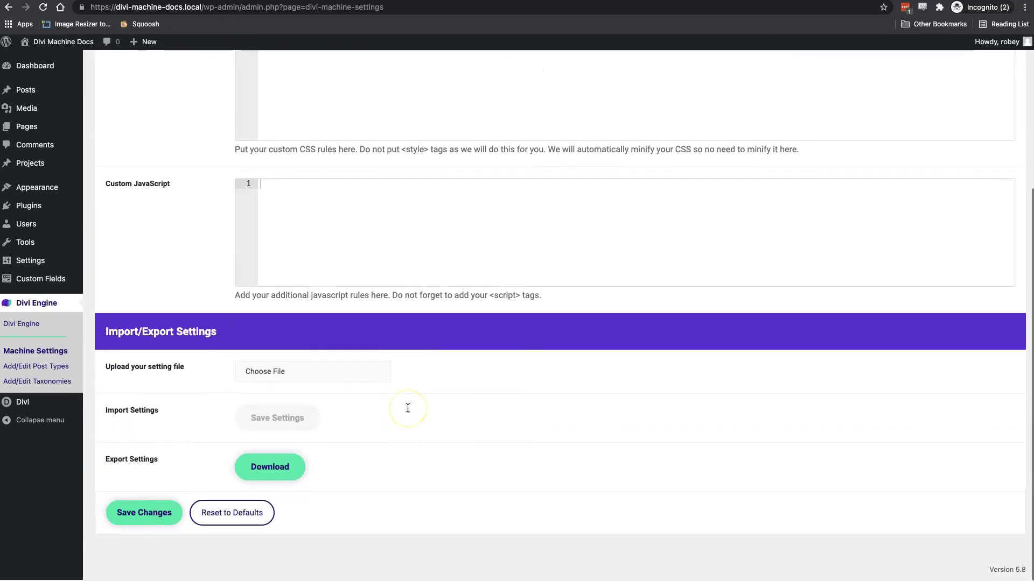
scroll(408, 408, up, 5)
click(42, 373)
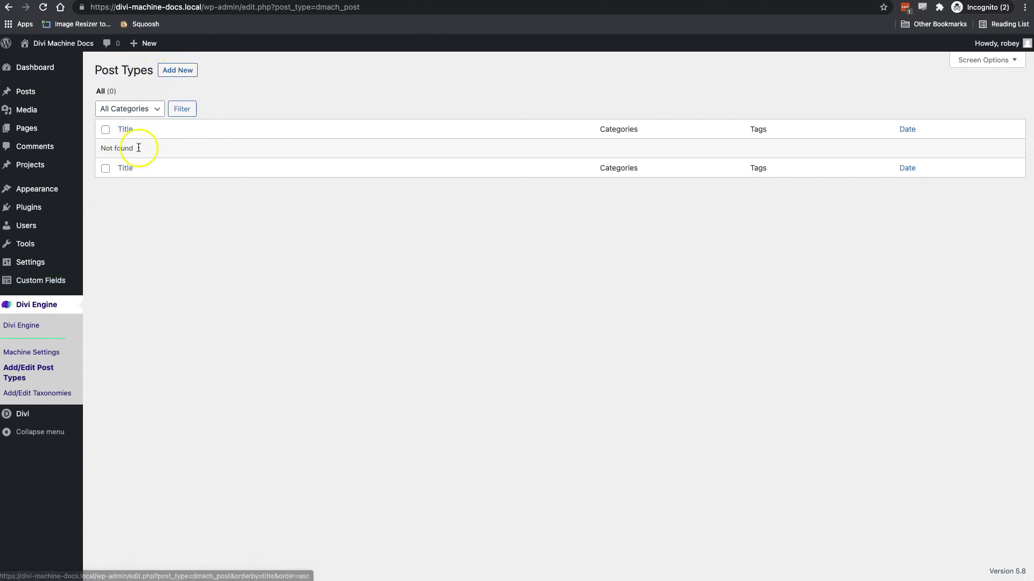
Go to Divi Engine's Add/Edit Taxonomies page, which shows an empty 'Not found' list
click(34, 394)
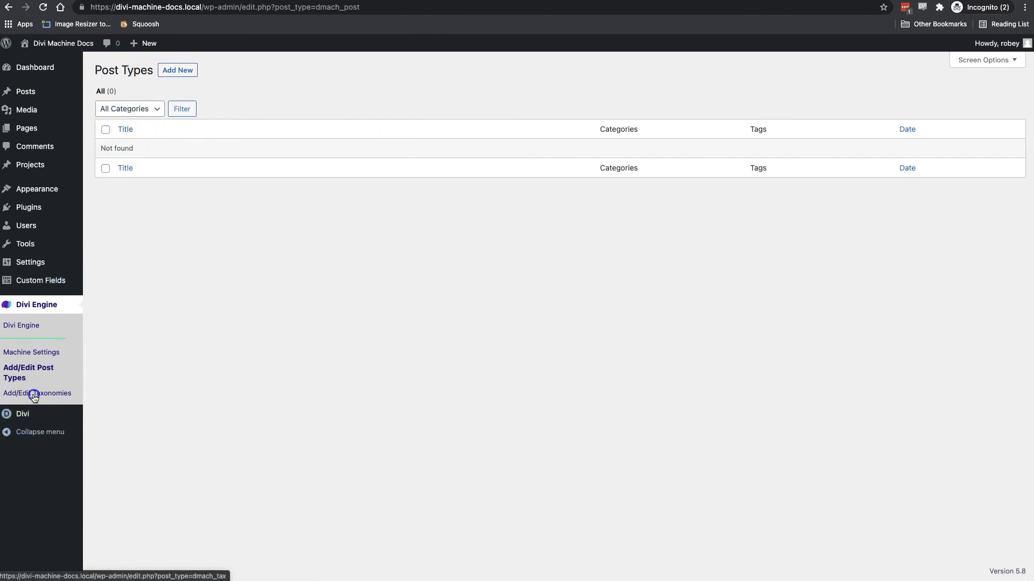